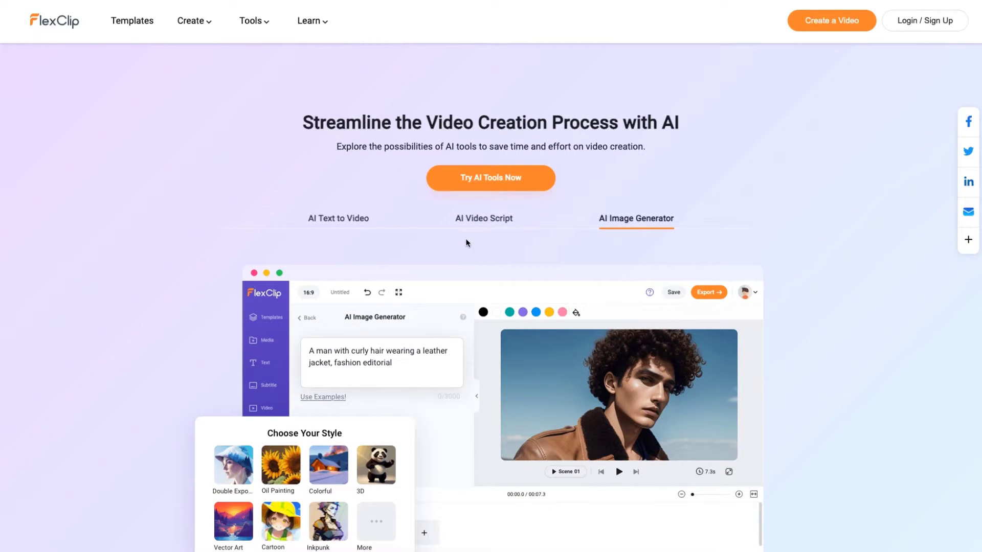
Step: Preview the AI Text to Video, AI Video Script and AI Image Generator showcases
{"action": "left_click", "coordinate": [365, 224]}
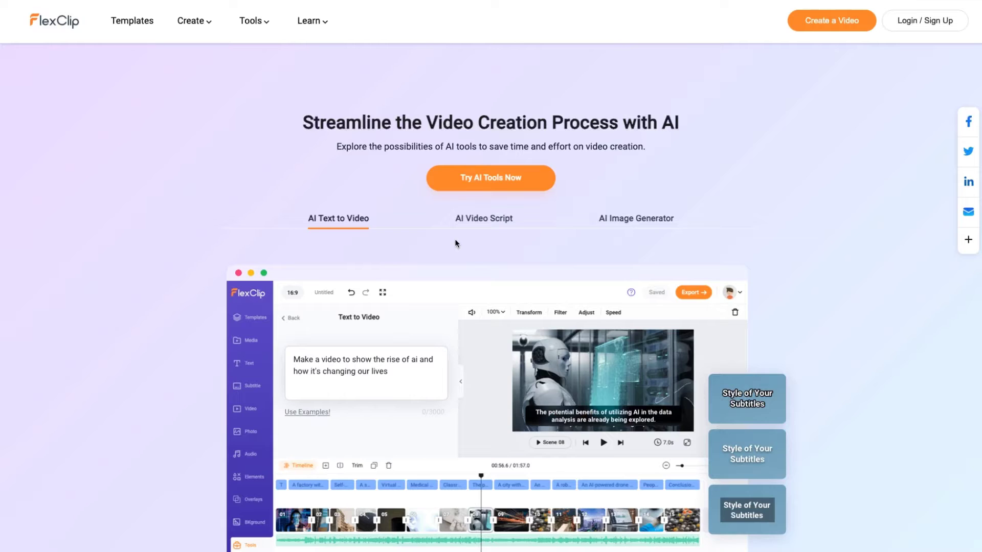
{"action": "left_click", "coordinate": [492, 225]}
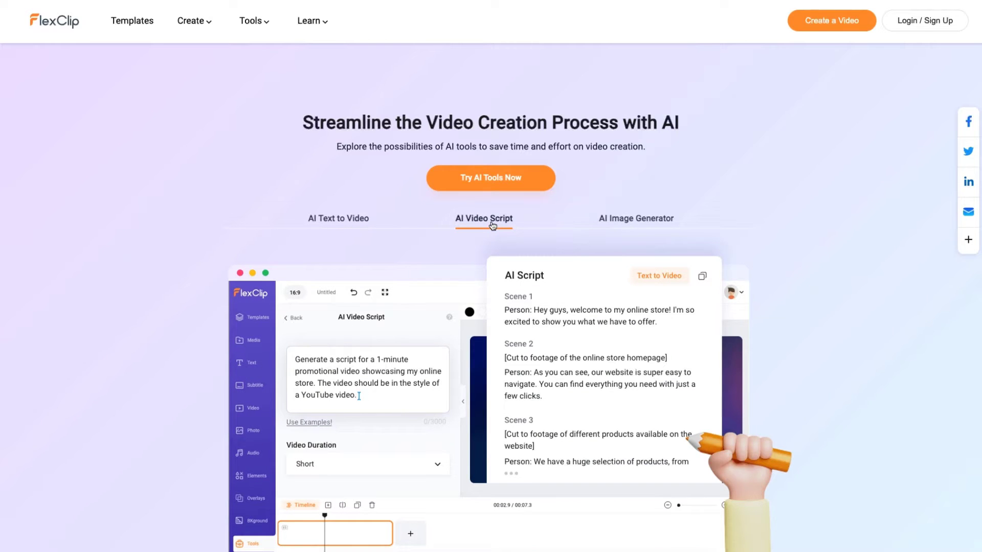
{"action": "left_click", "coordinate": [661, 225]}
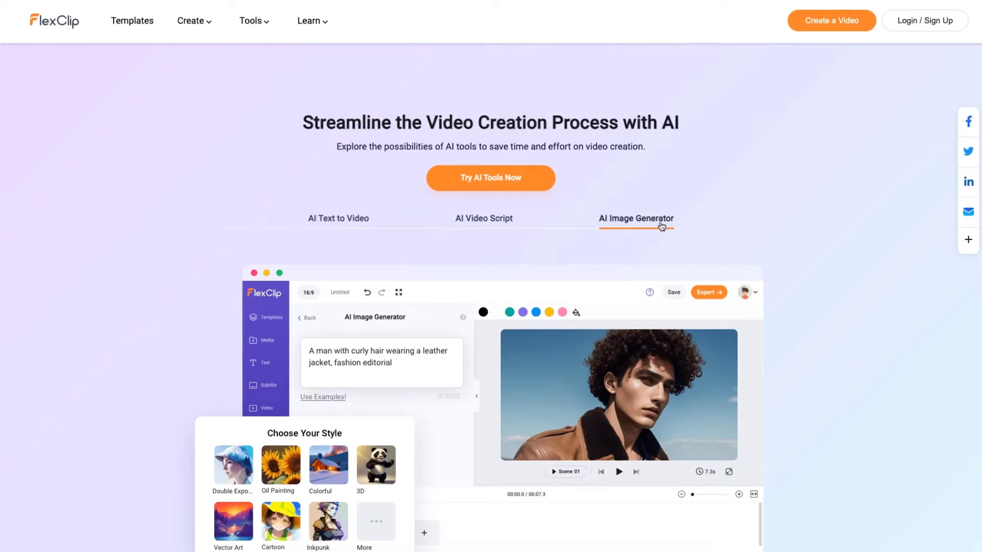
Step: In the AI Image Generator, generate a 16:9 Photo-style image of a beach sunset
{"action": "left_click", "coordinate": [491, 177]}
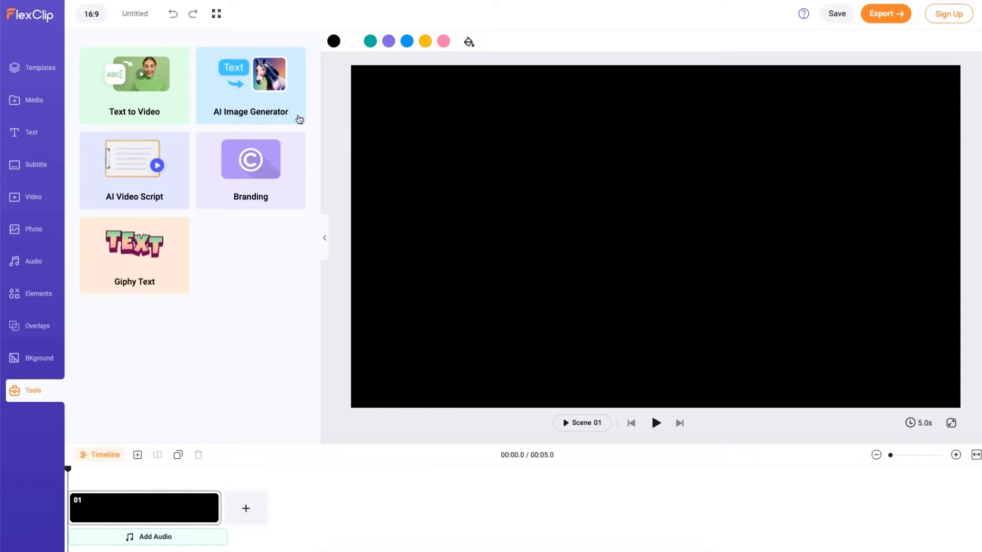
{"action": "left_click", "coordinate": [300, 121]}
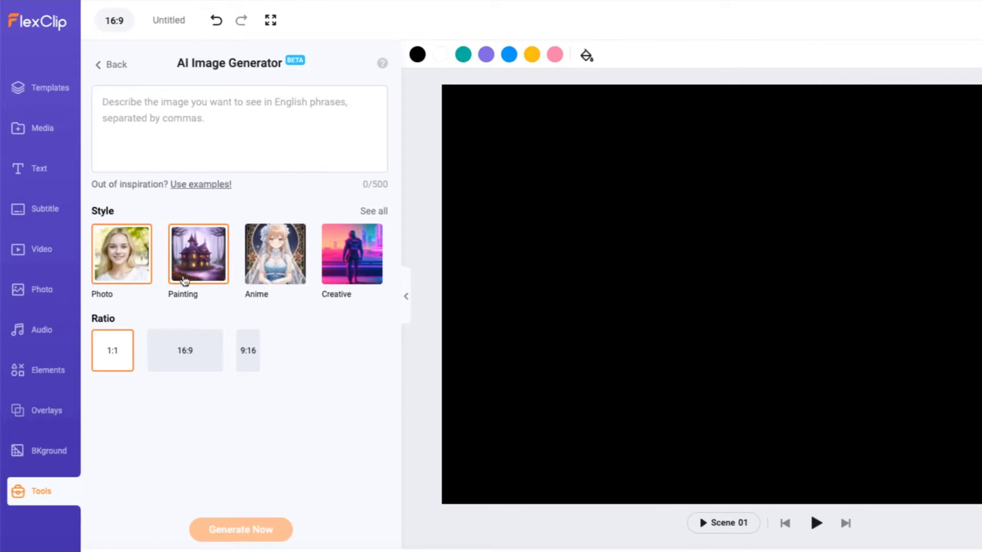
{"action": "left_click", "coordinate": [386, 216]}
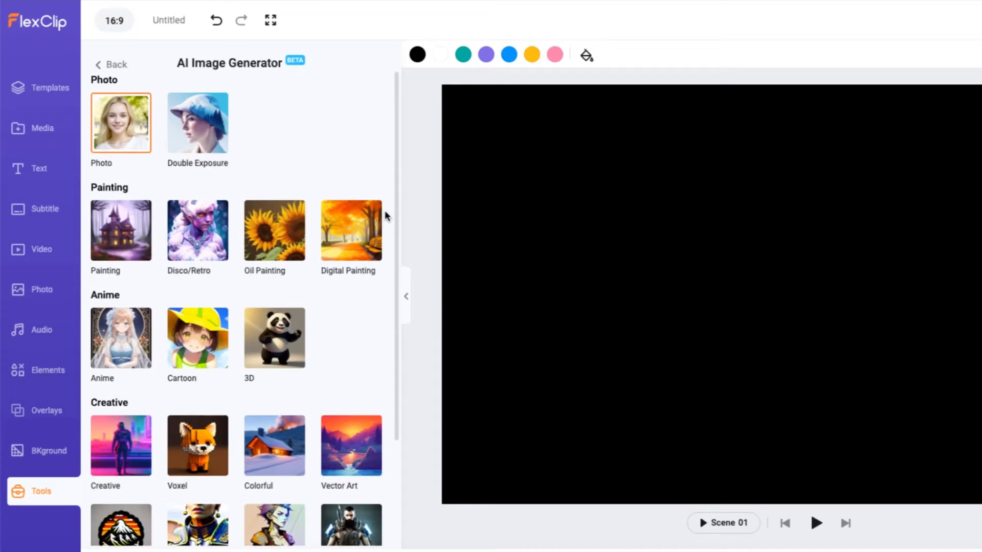
{"action": "left_click", "coordinate": [114, 65]}
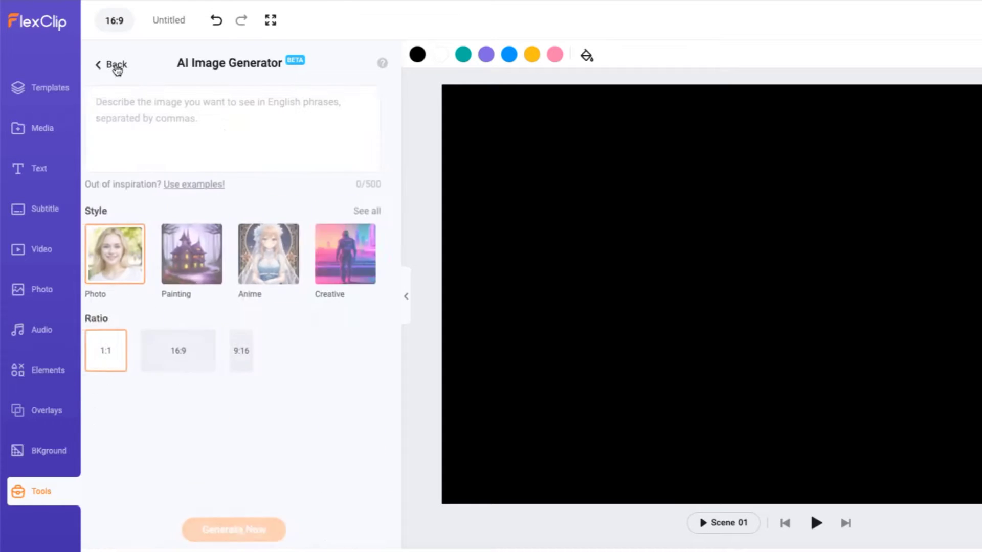
{"action": "left_click", "coordinate": [189, 357]}
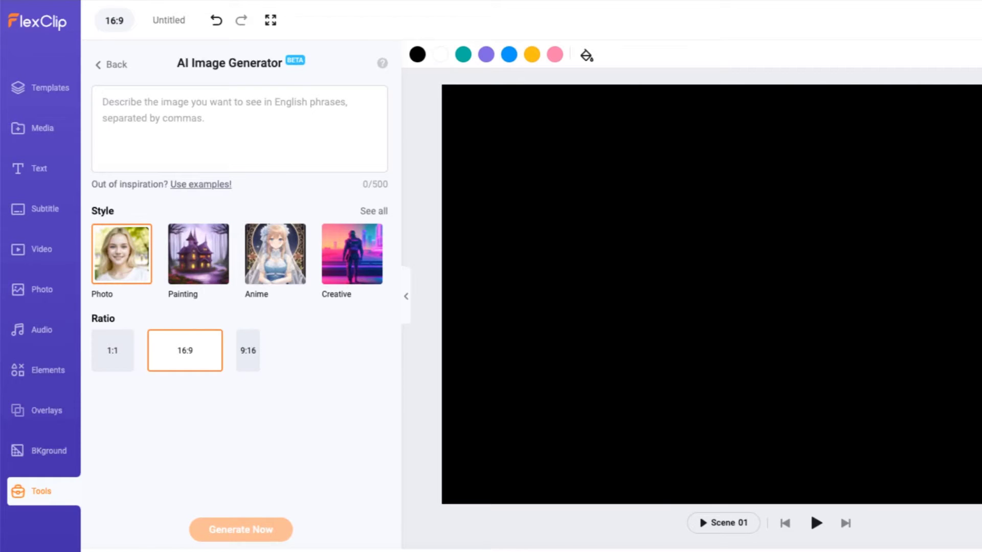
{"action": "type", "text": "sunset of the beach"}
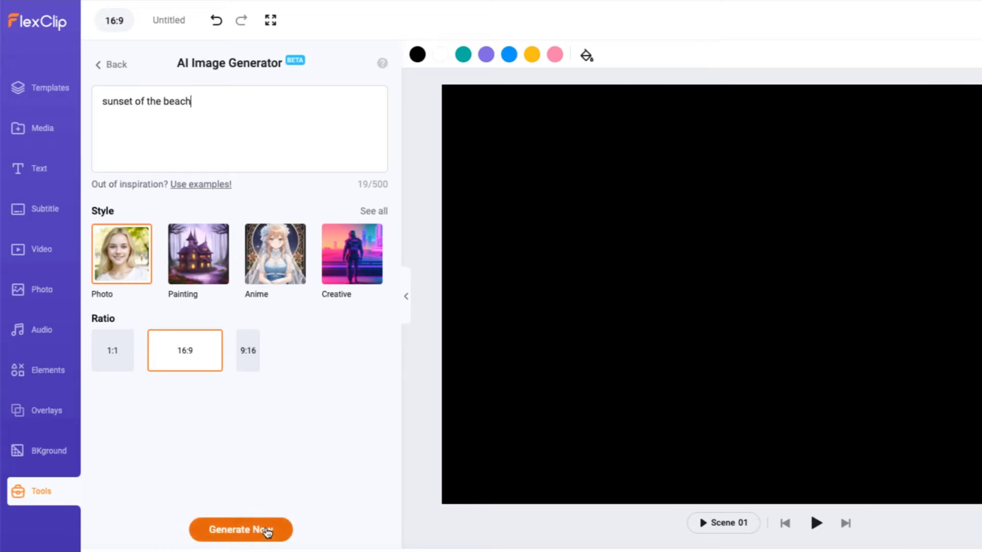
{"action": "left_click", "coordinate": [266, 531]}
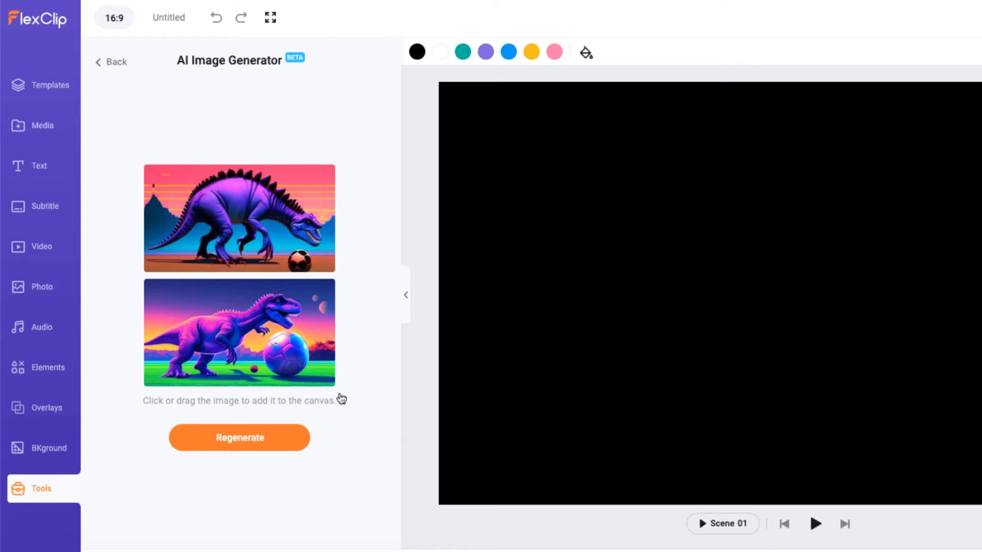
Step: Add the purple dinosaur image to scene 1 and apply the Nordic filter
{"action": "mouse_move", "coordinate": [240, 332]}
{"action": "left_click", "coordinate": [314, 375]}
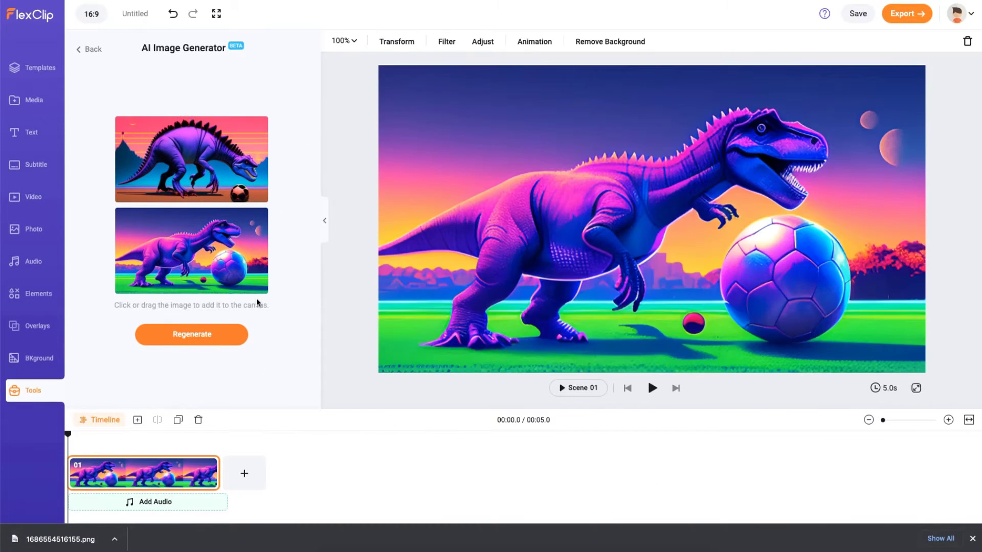
{"action": "left_click", "coordinate": [455, 44]}
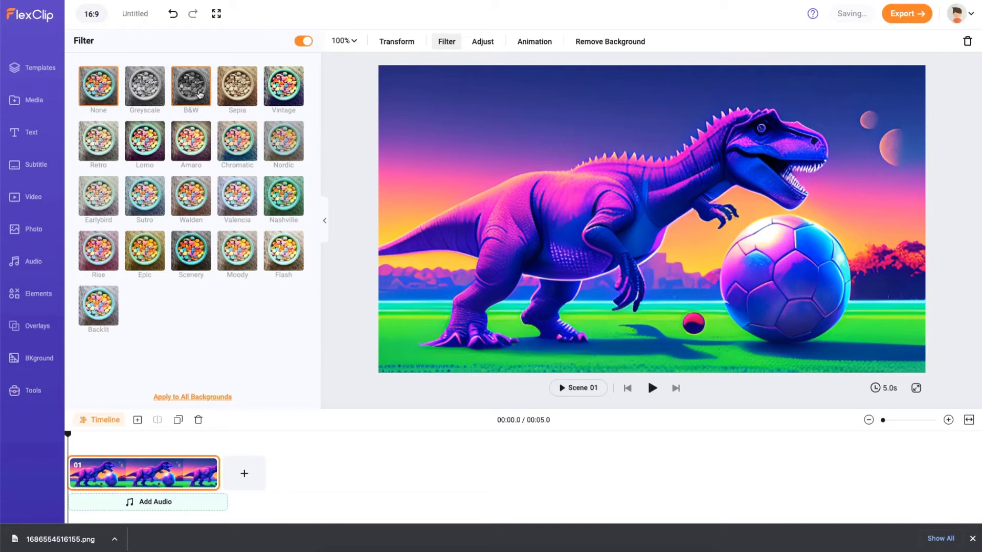
{"action": "left_click", "coordinate": [190, 87]}
{"action": "left_click", "coordinate": [286, 92]}
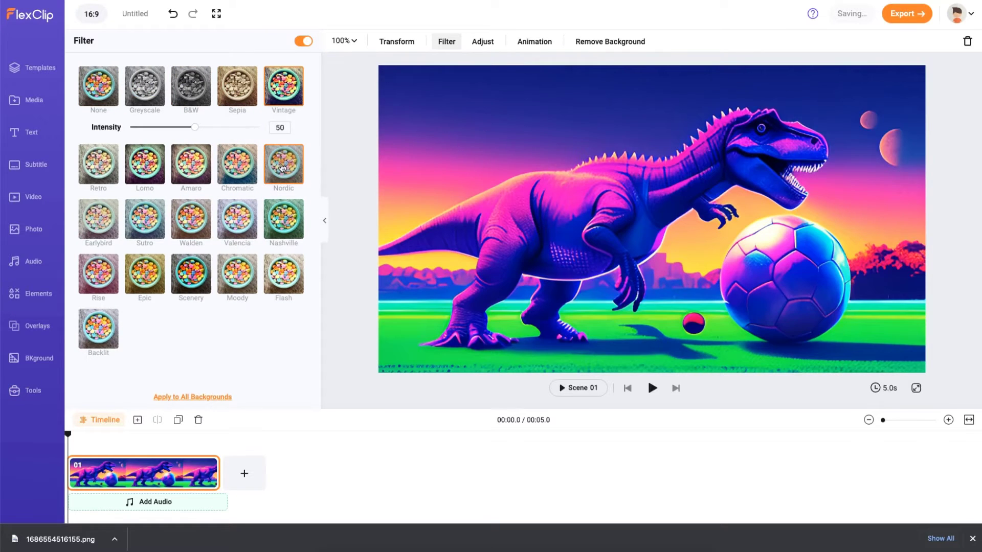
{"action": "left_click", "coordinate": [282, 164]}
Step: Adjust the image to exposure 15 and contrast -2
{"action": "left_click", "coordinate": [483, 43]}
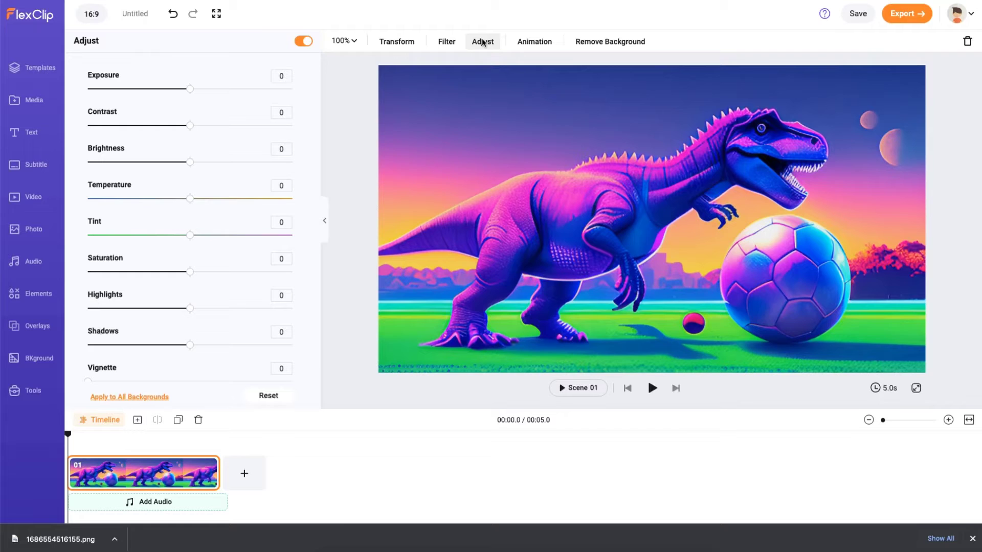
{"action": "left_click_drag", "start_coordinate": [190, 89], "coordinate": [206, 89]}
{"action": "left_click_drag", "start_coordinate": [189, 125], "coordinate": [188, 125]}
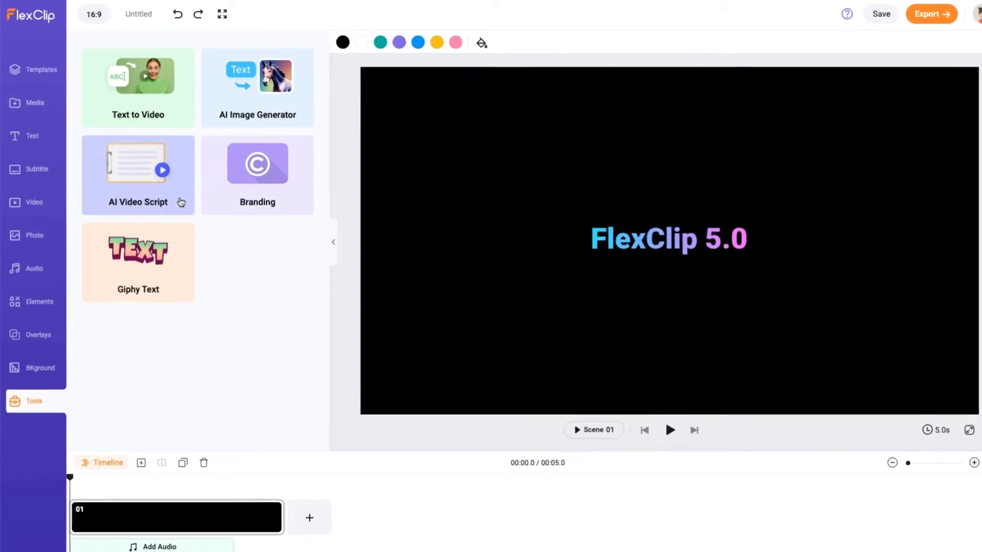
Step: Generate the 'Energize Your Morning Routine with Coffee' script and return to the AI tools collection
{"action": "left_click", "coordinate": [177, 198]}
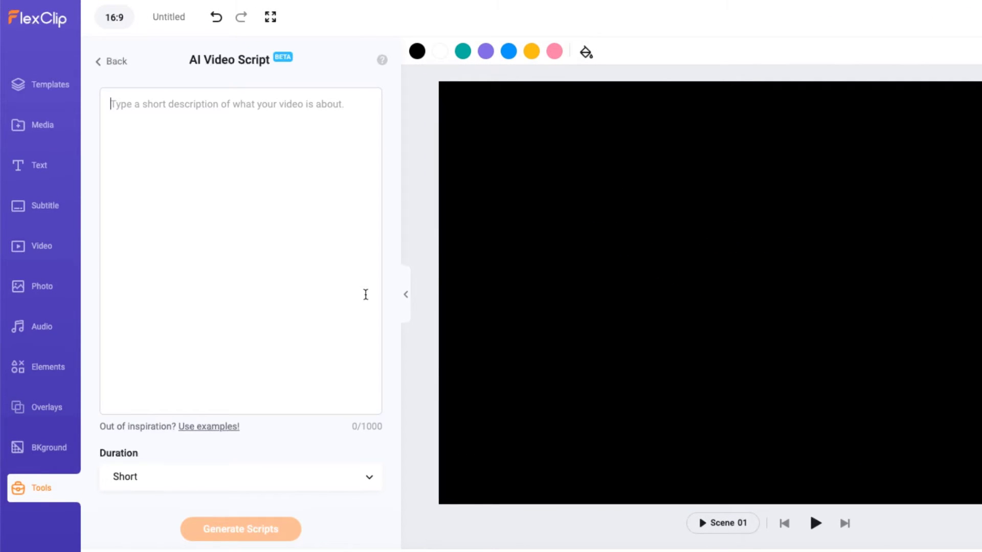
{"action": "type", "text": "Coffee, Morn"}
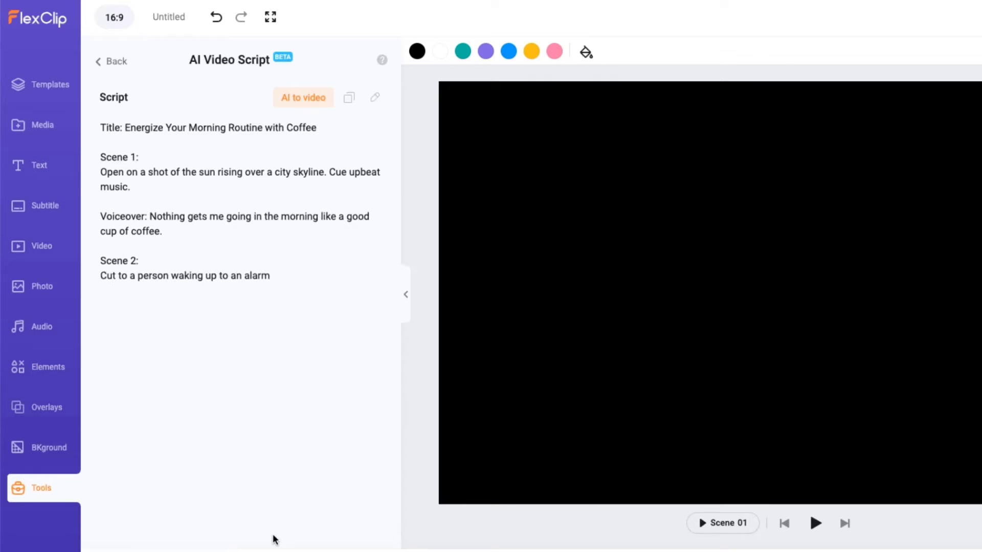
{"action": "left_click", "coordinate": [321, 107]}
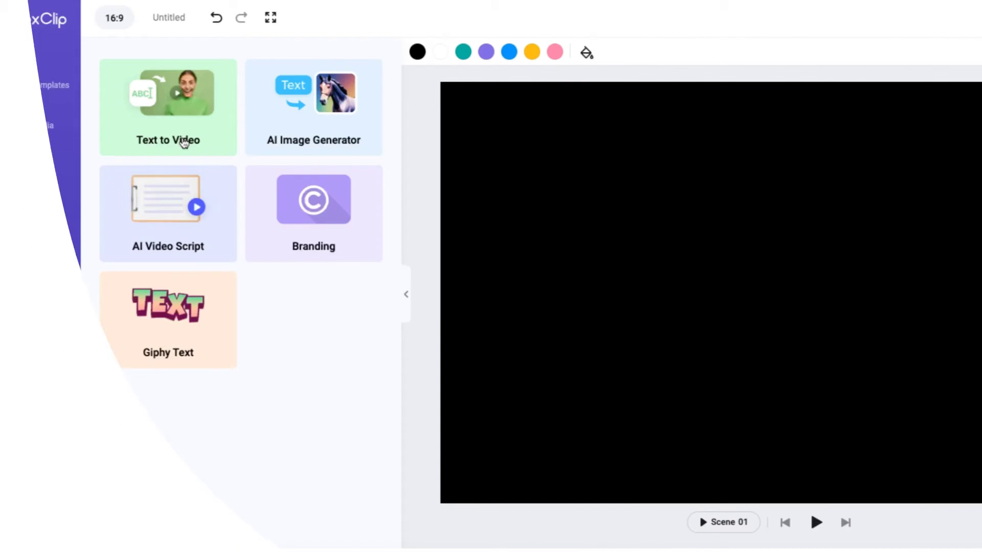
Step: Paste the story into Text to Video and generate it with the outlined white subtitle style
{"action": "left_click", "coordinate": [211, 141]}
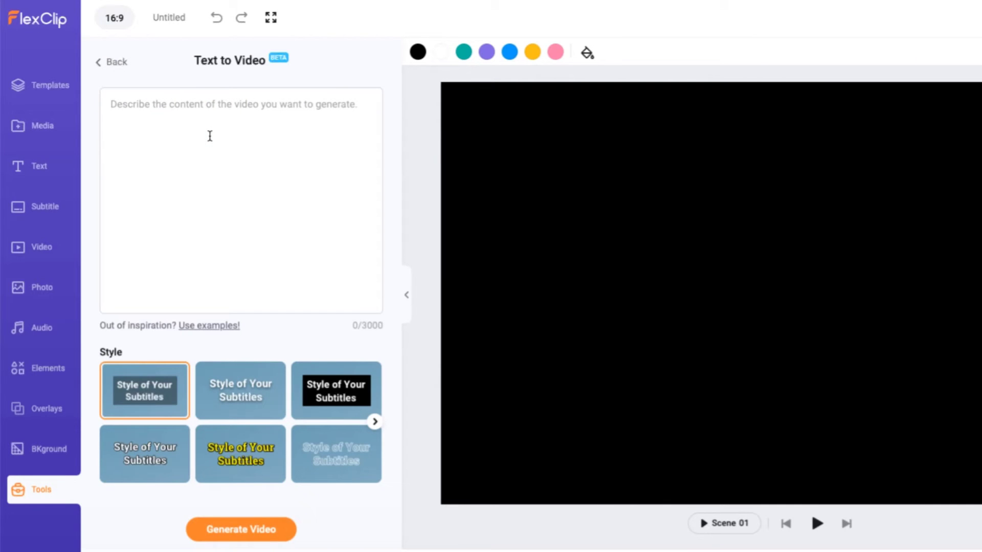
{"action": "left_click", "coordinate": [375, 422]}
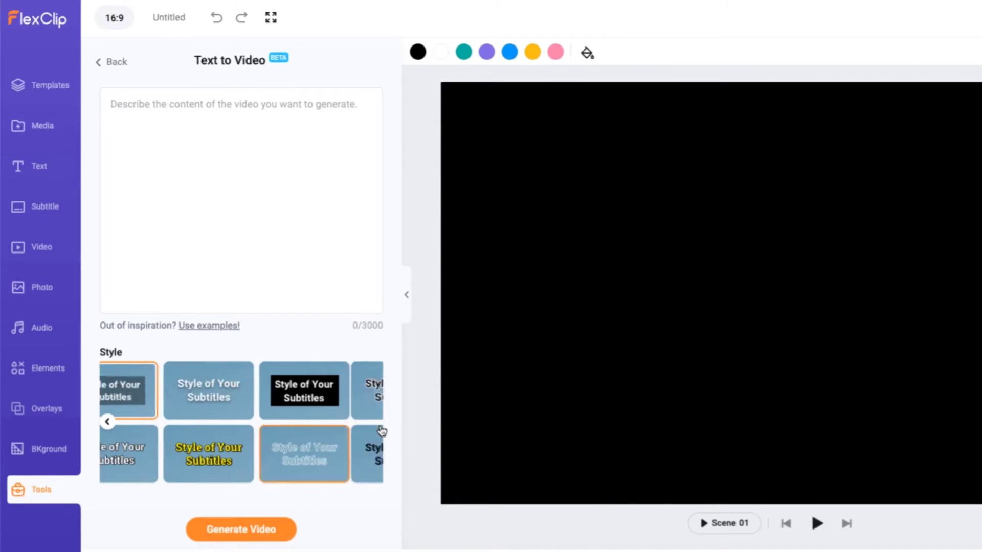
{"action": "left_click", "coordinate": [107, 422]}
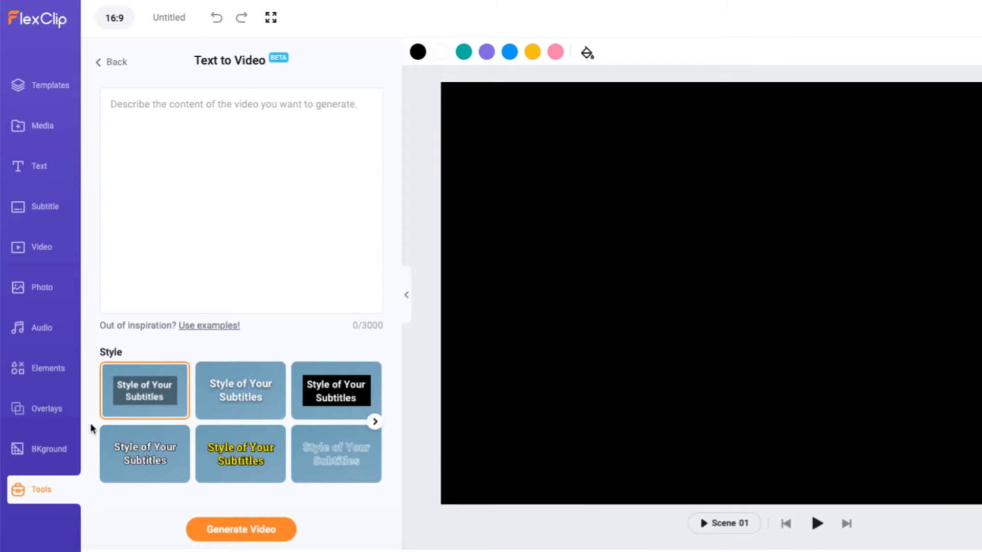
{"action": "type", "text": "Frustrated with endless hours editing uninspiring videos? Unlock the power of AI for generating videos in just minutes. Input your ideas, and let AI unleash its creative prowess. Share your videos on YouTube and witness their flourishing."}
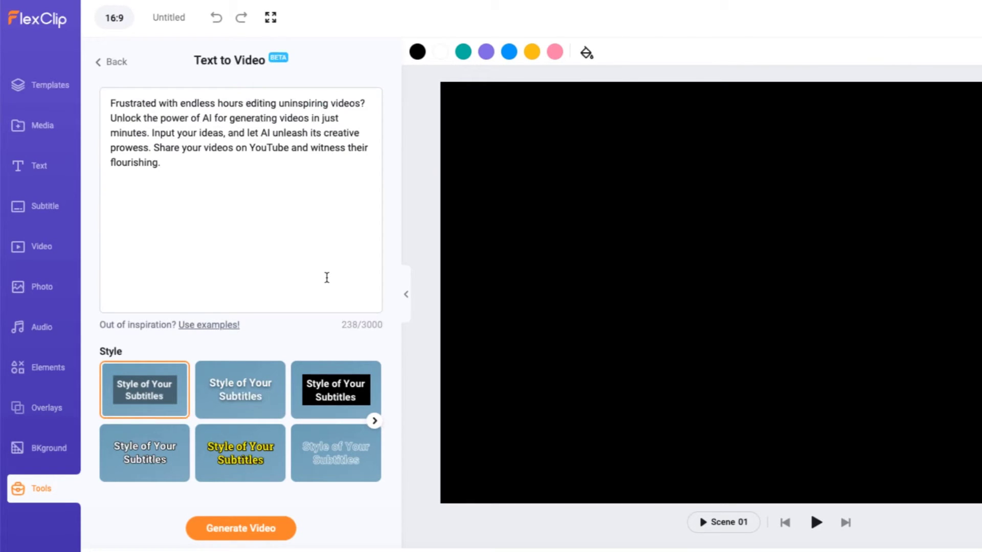
{"action": "left_click", "coordinate": [168, 468]}
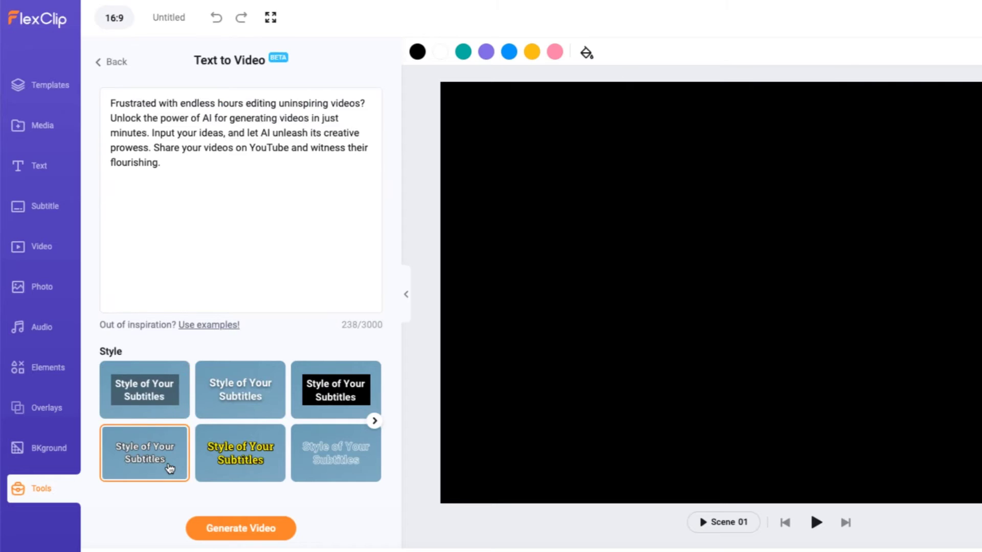
{"action": "left_click", "coordinate": [244, 527]}
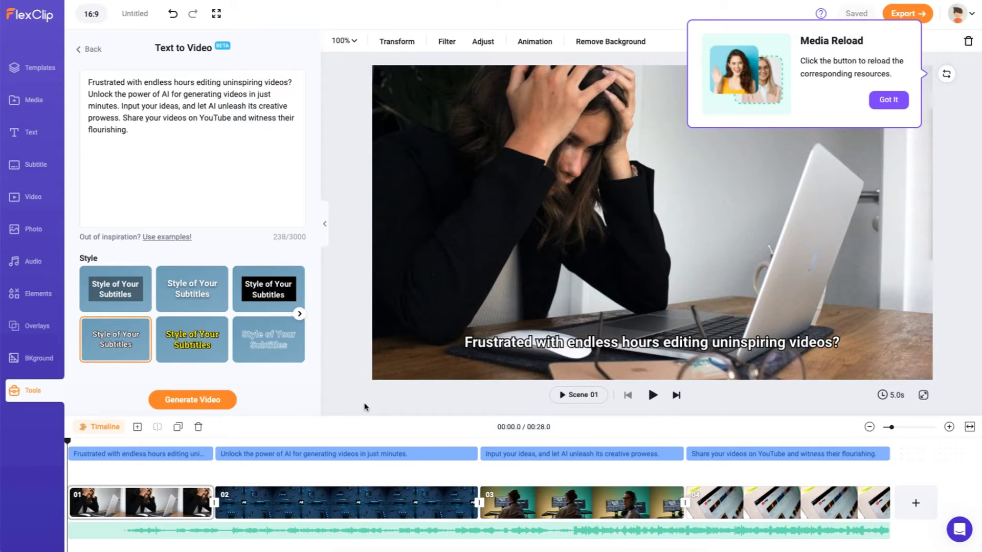
Step: Replace scene 04's YouTube footage with the suggested hands-using-a-phone clip
{"action": "left_click", "coordinate": [370, 499]}
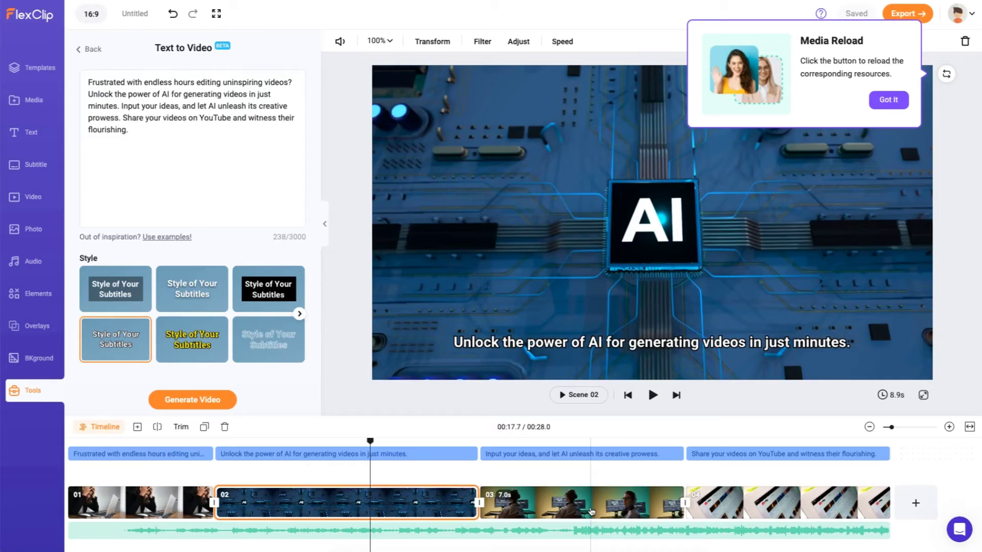
{"action": "left_click", "coordinate": [589, 503]}
{"action": "left_click", "coordinate": [789, 504]}
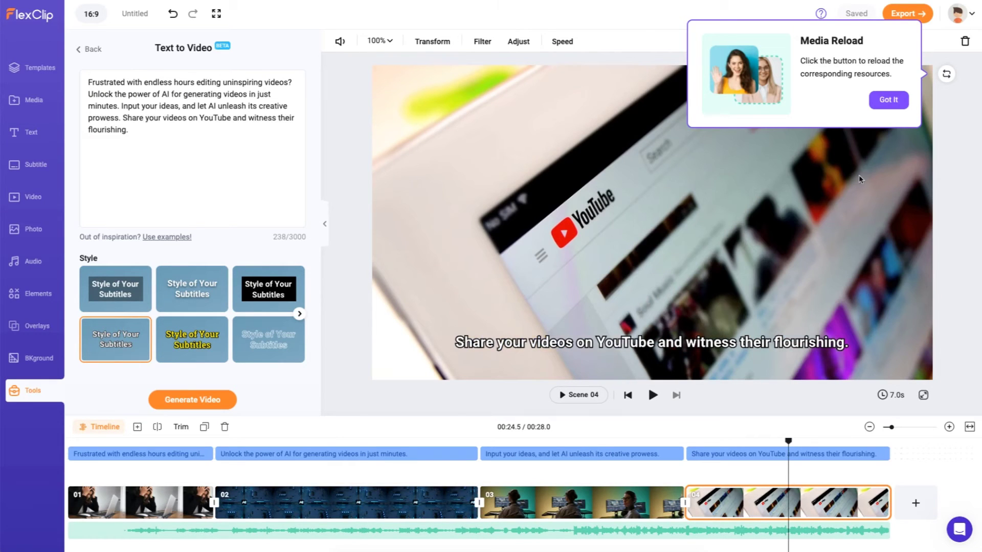
{"action": "left_click", "coordinate": [888, 100]}
{"action": "left_click", "coordinate": [946, 75]}
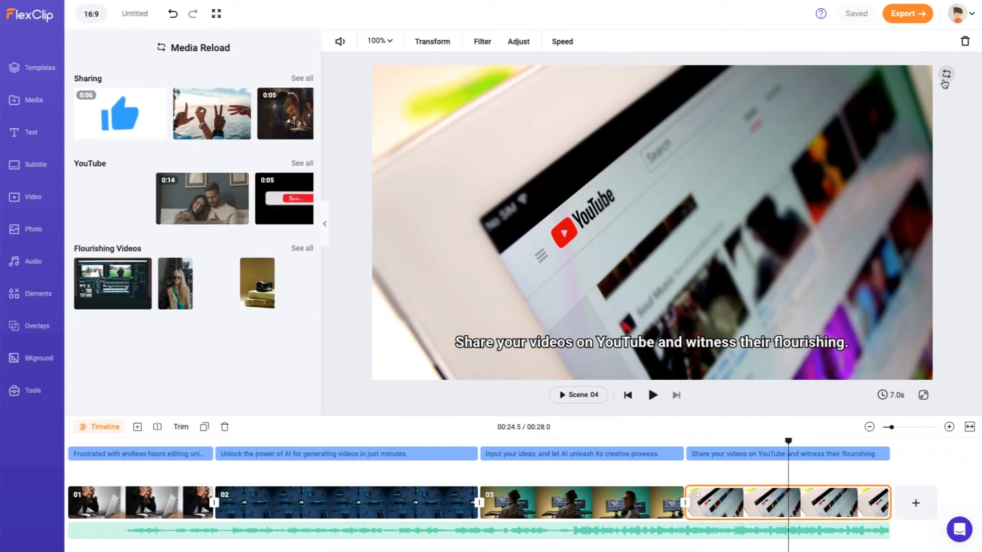
{"action": "left_click", "coordinate": [312, 200]}
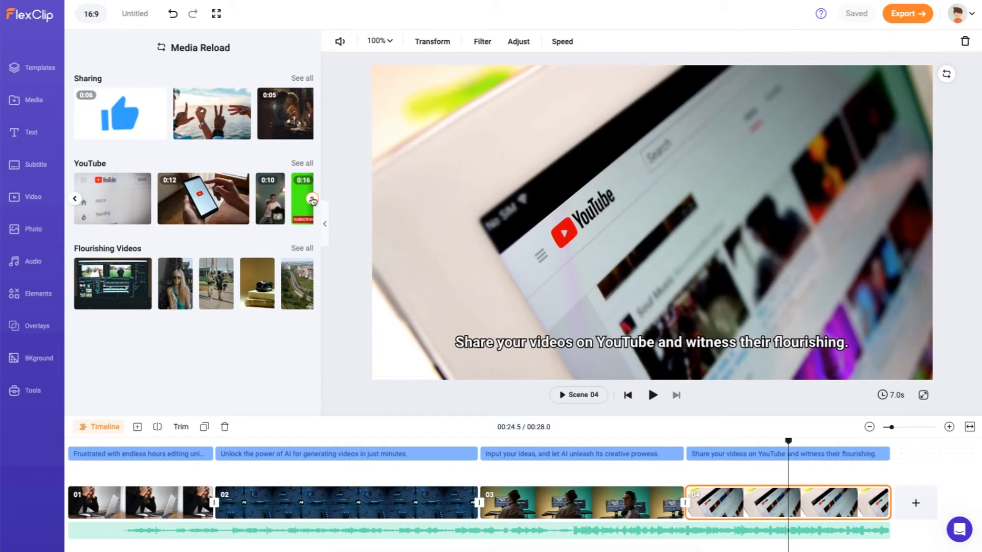
{"action": "left_click_drag", "start_coordinate": [207, 200], "coordinate": [652, 230]}
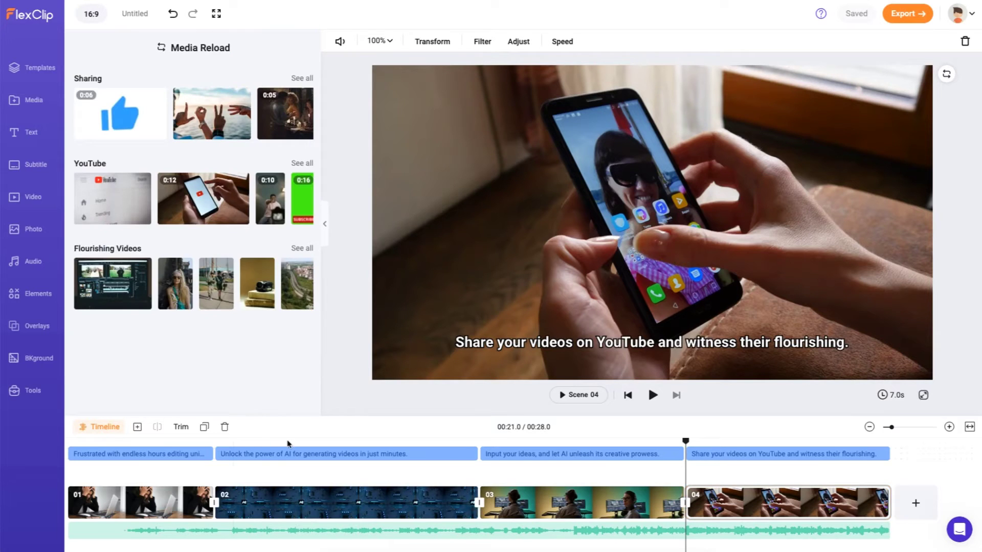
{"action": "left_click", "coordinate": [215, 505]}
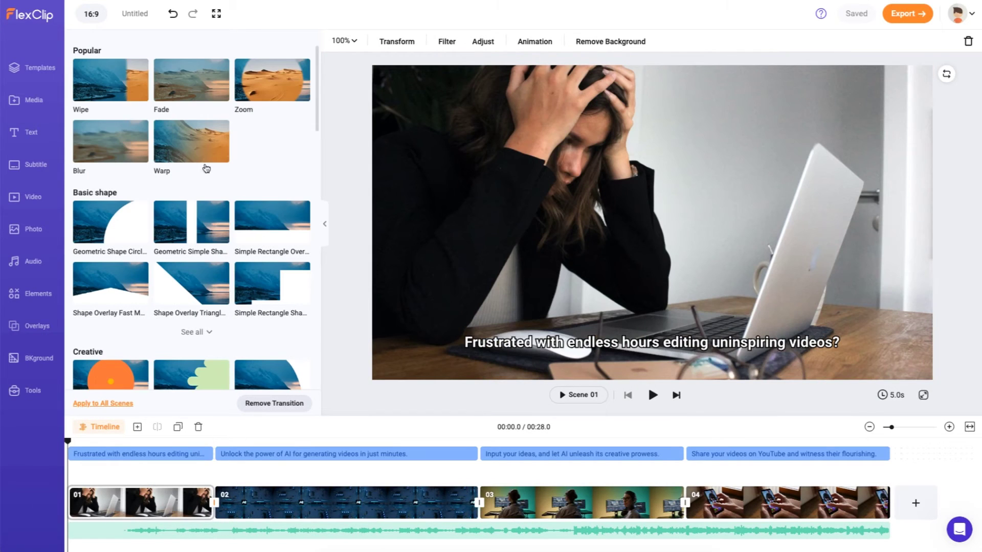
Step: Add a Fade transition after scene 01 and delete the existing background music
{"action": "left_click", "coordinate": [175, 104]}
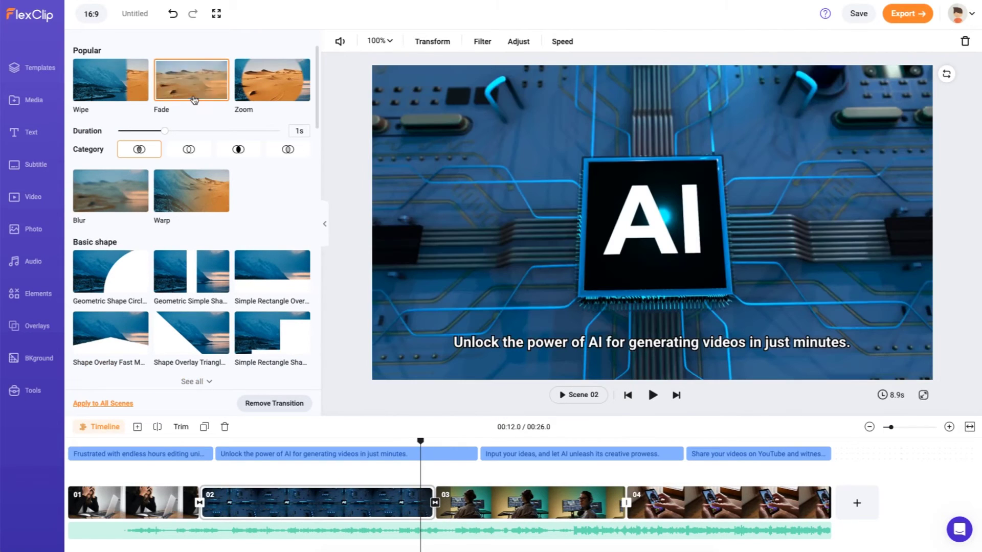
{"action": "left_click", "coordinate": [282, 531]}
{"action": "key", "text": "Delete"}
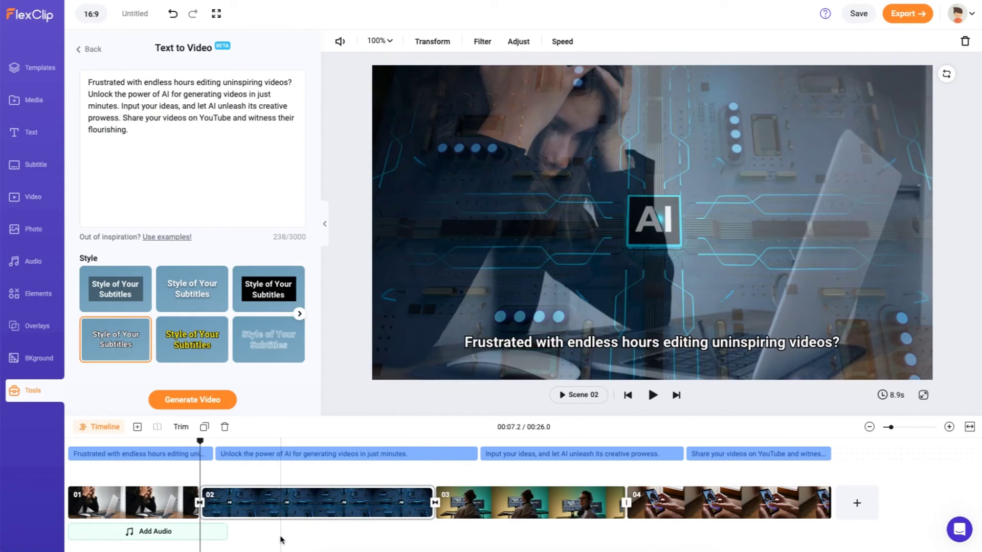
Step: Search audio for 'happy' and add The Road To Success – Light Mix as music
{"action": "left_click", "coordinate": [33, 262]}
{"action": "left_click", "coordinate": [115, 75]}
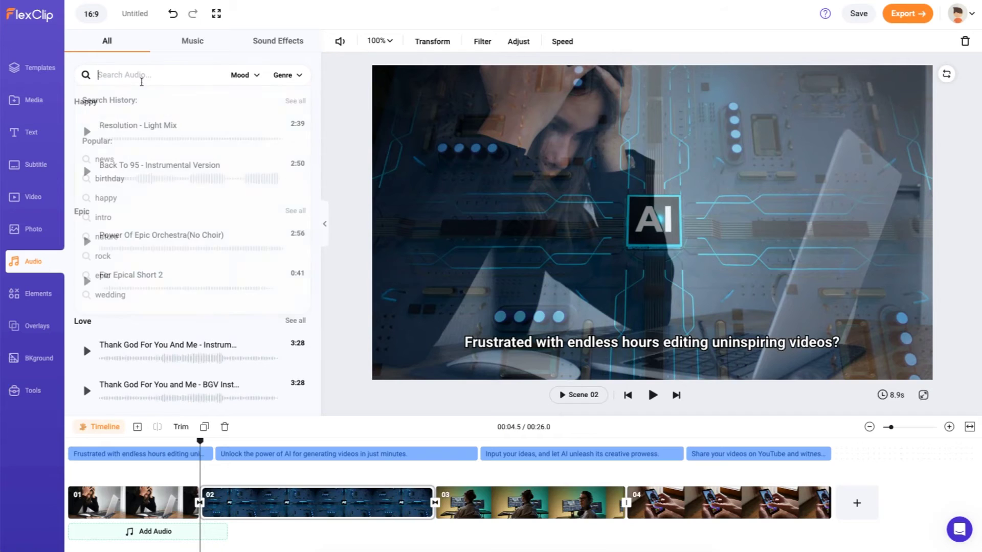
{"action": "left_click", "coordinate": [101, 118]}
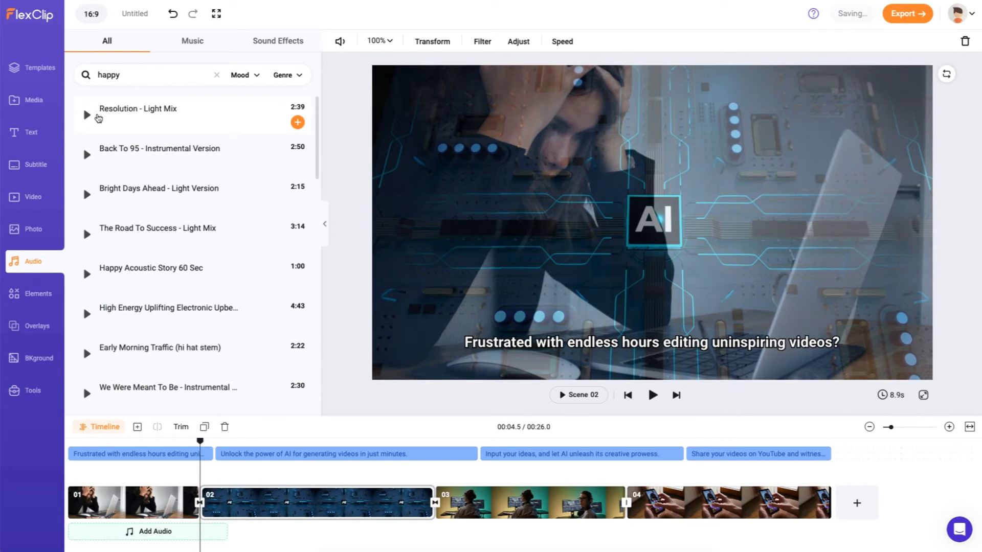
{"action": "left_click", "coordinate": [87, 115]}
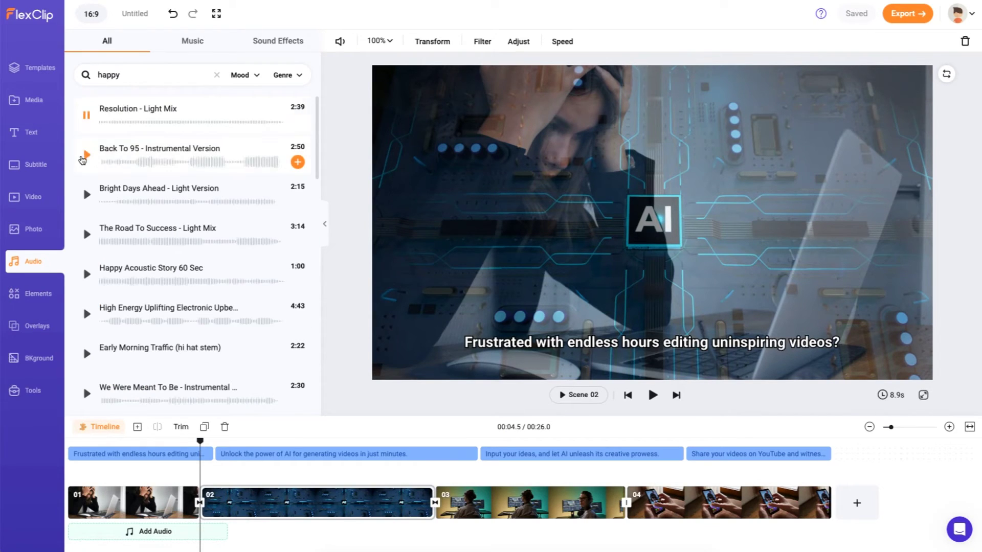
{"action": "left_click", "coordinate": [85, 156]}
{"action": "left_click", "coordinate": [89, 240]}
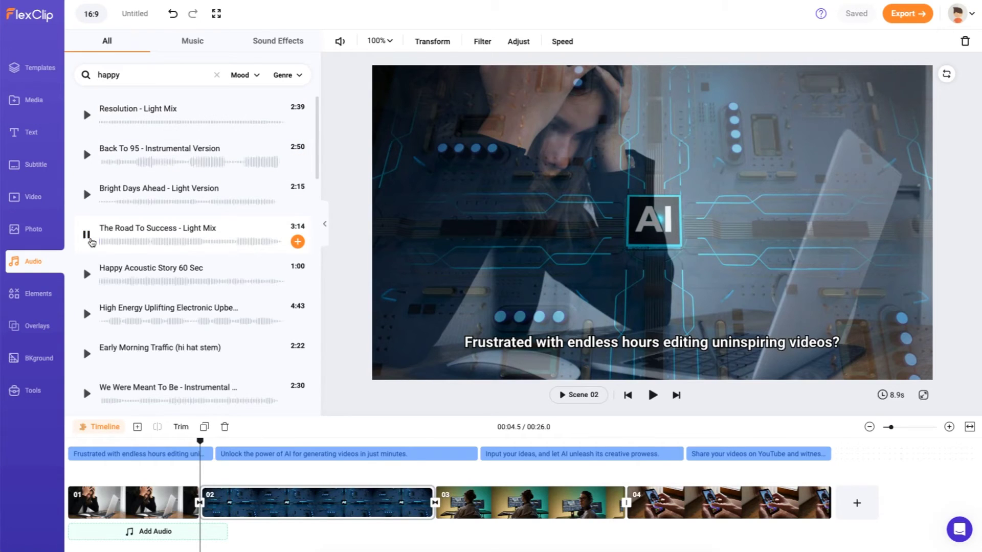
{"action": "left_click", "coordinate": [298, 242]}
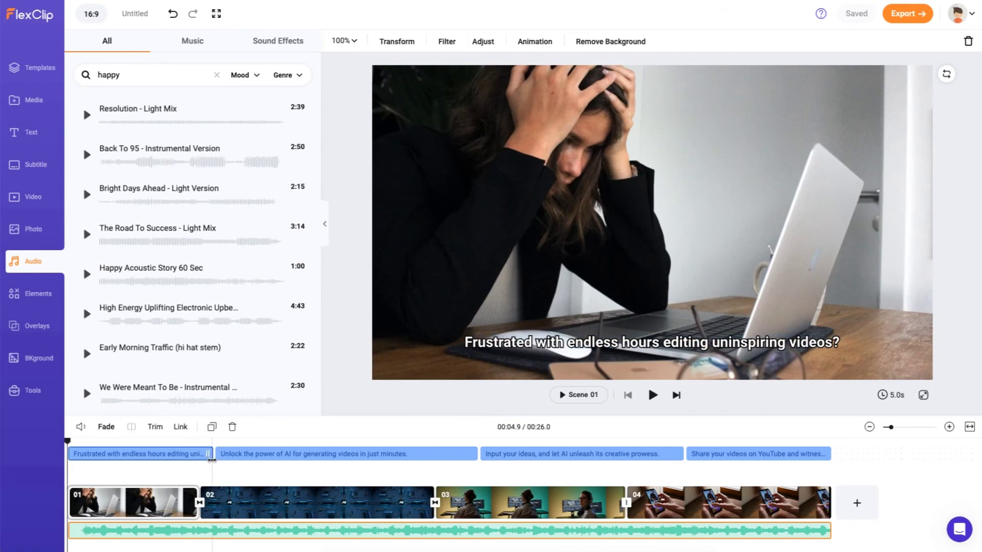
Step: Open the subtitles and play the four-scene video to review it
{"action": "left_click", "coordinate": [220, 454]}
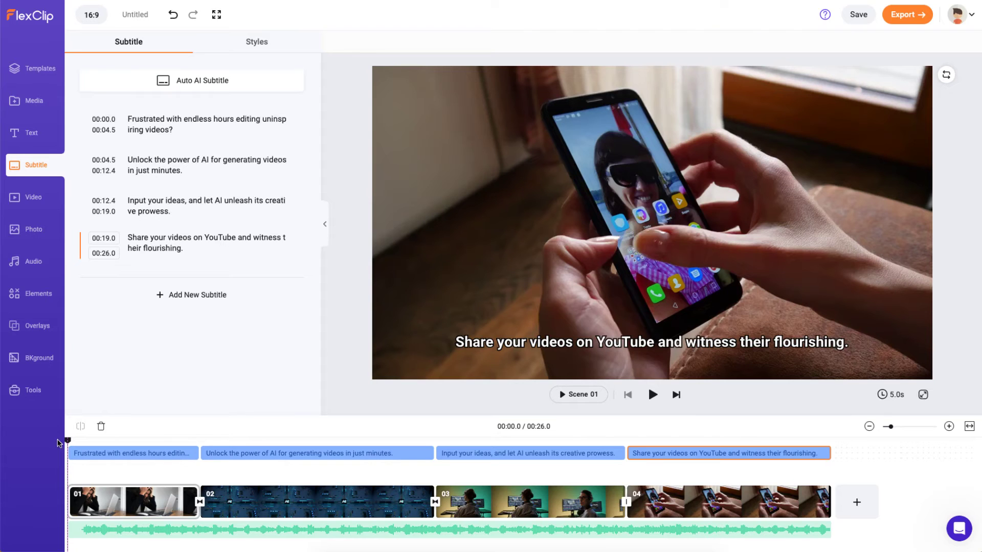
{"action": "key", "text": "space"}
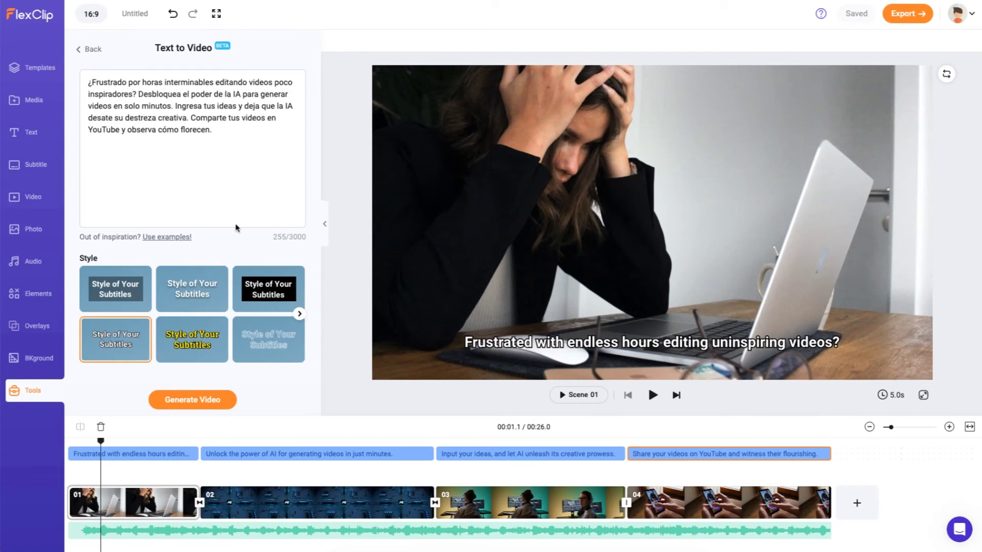
Step: Generate the Spanish black-box-subtitled video and review each of its four scenes
{"action": "left_click", "coordinate": [227, 403]}
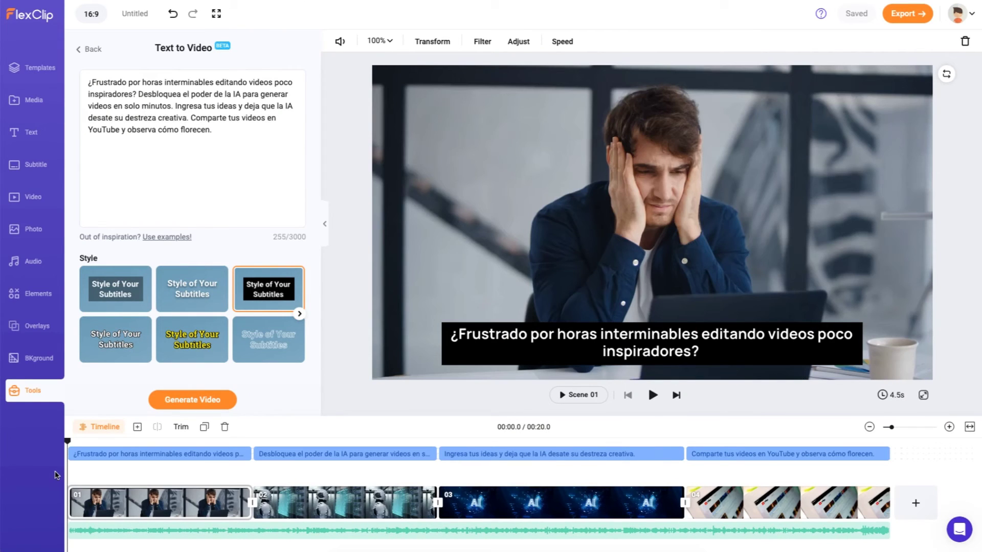
{"action": "left_click", "coordinate": [171, 445]}
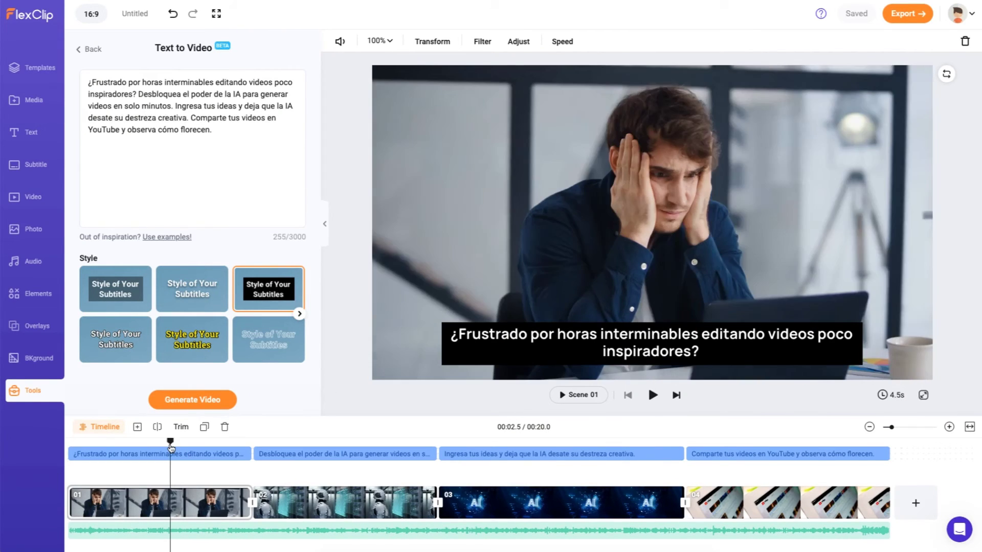
{"action": "left_click", "coordinate": [346, 443]}
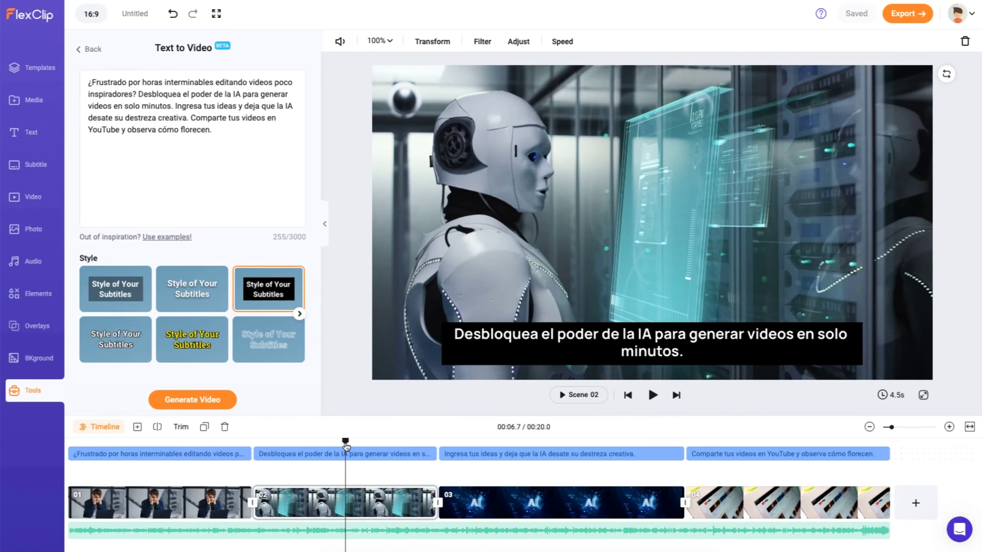
{"action": "left_click", "coordinate": [553, 453]}
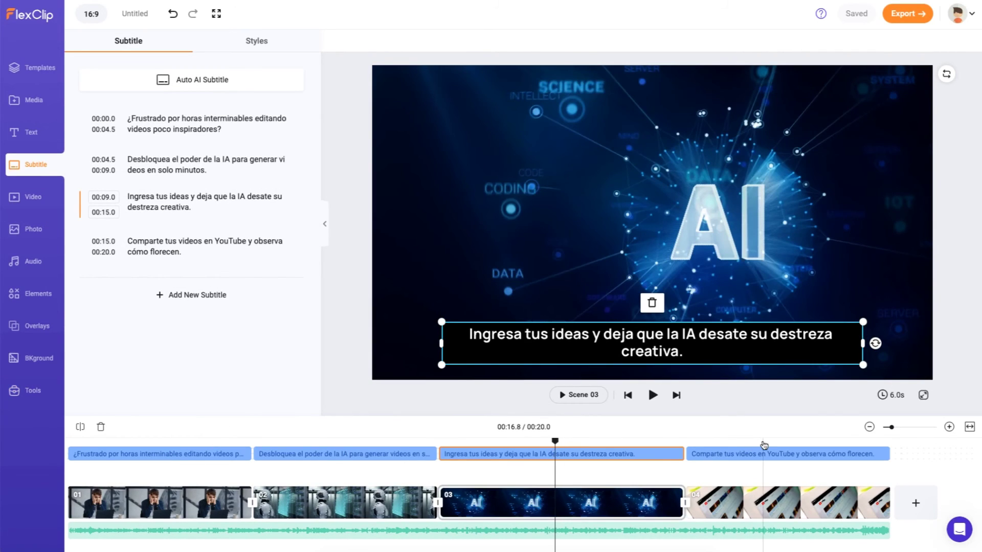
{"action": "left_click", "coordinate": [763, 445]}
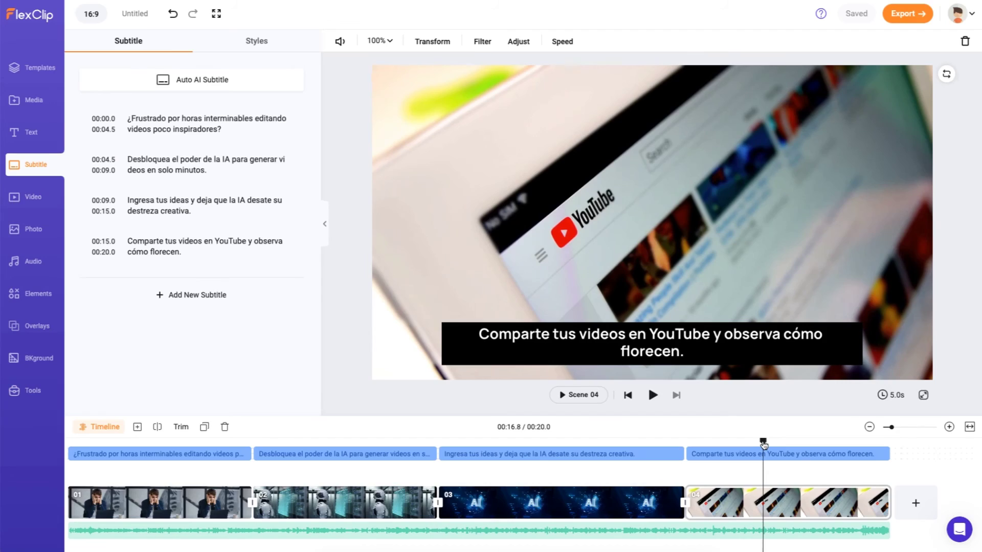